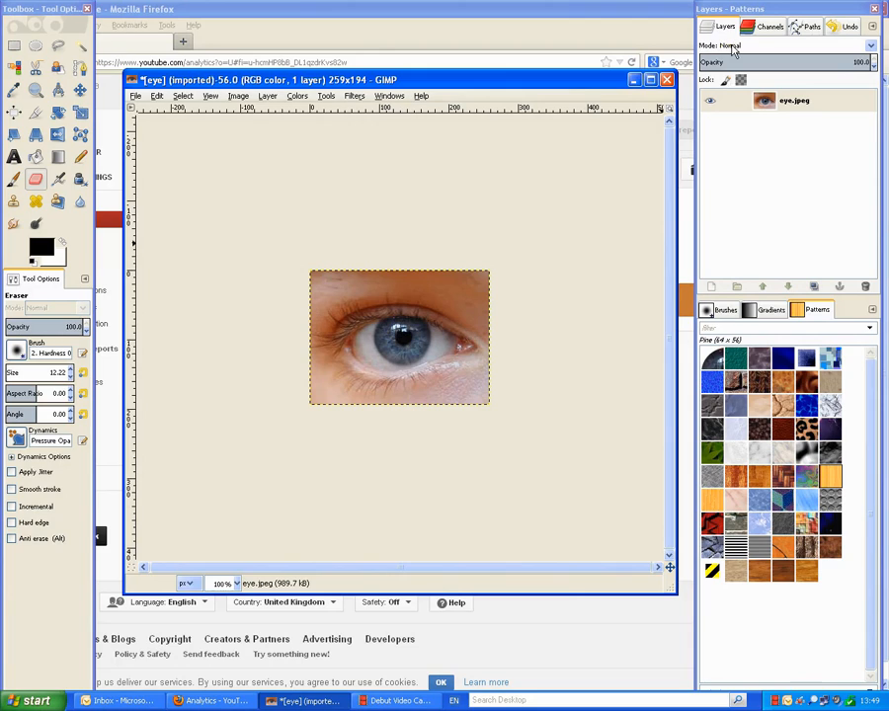
click(297, 95)
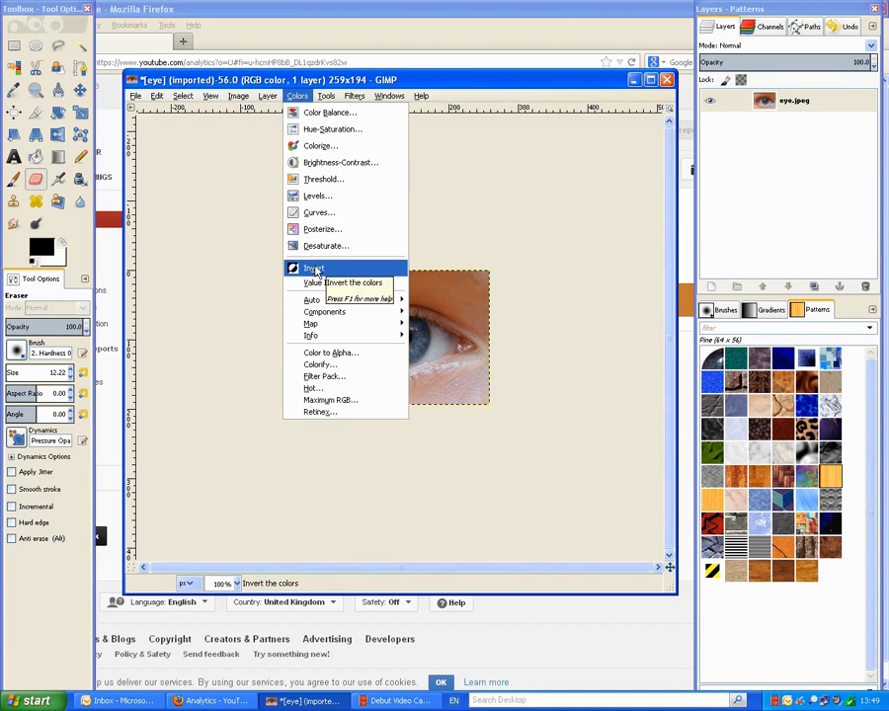
click(466, 77)
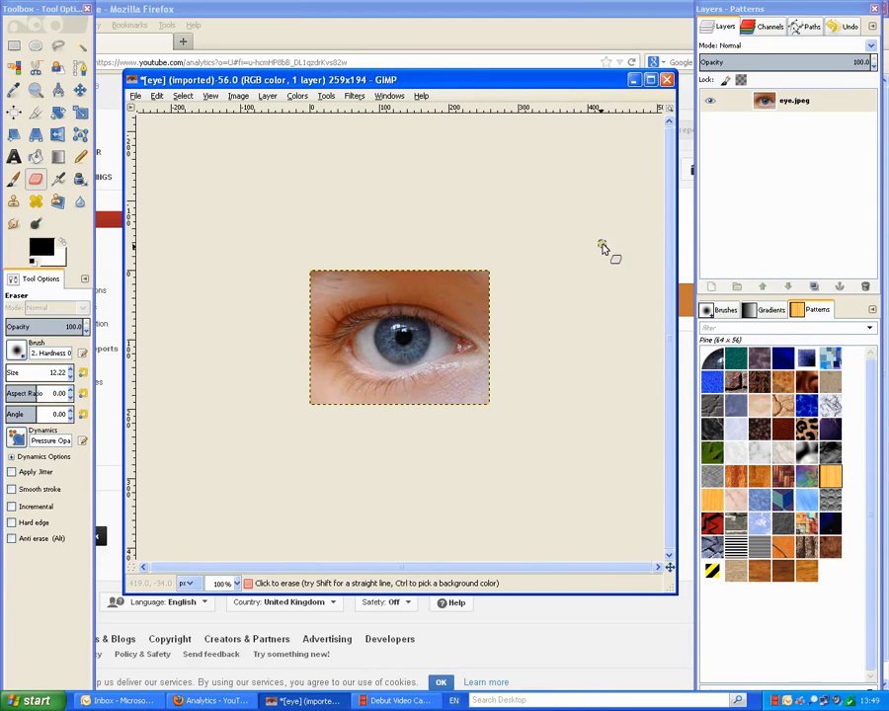
Step: Duplicate the eye.jpeg layer and make the copy the active layer
click(809, 105)
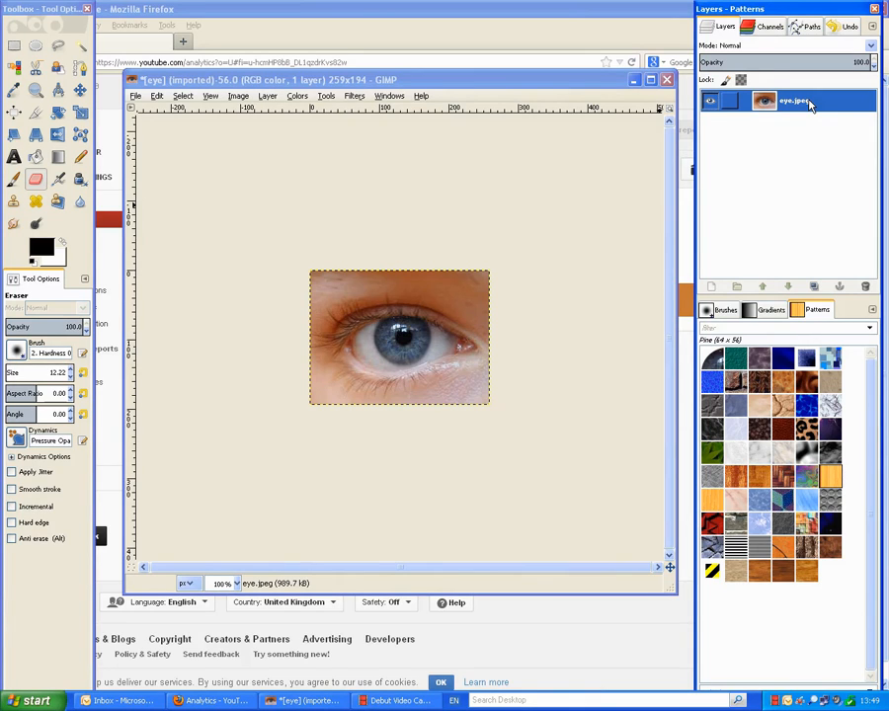
click(813, 286)
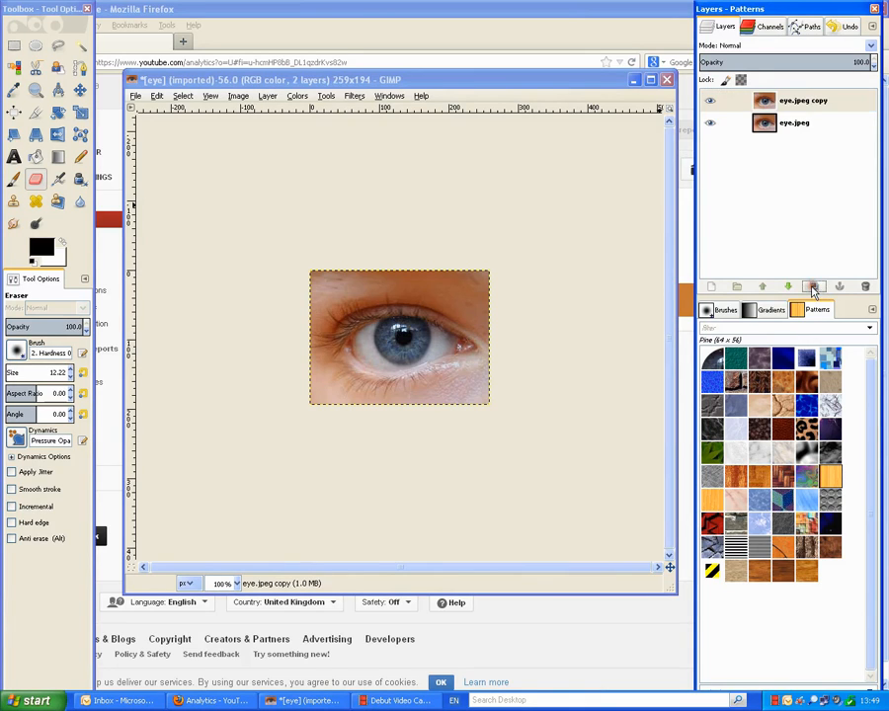
click(810, 102)
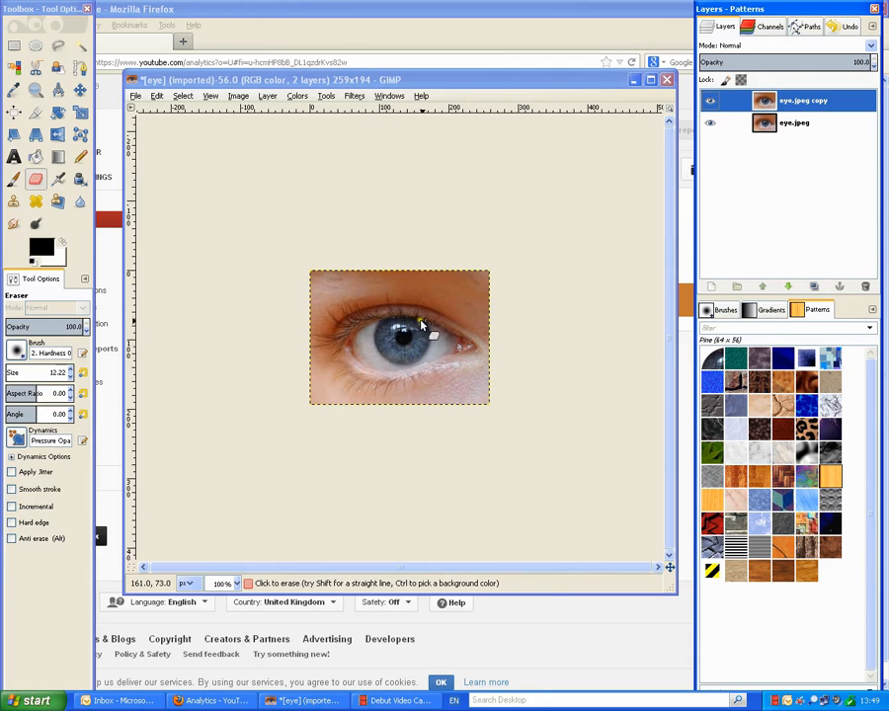
Step: Draw an elliptical selection around the iris, adjusted to about 75 by 73 px at position 96, 62
click(237, 585)
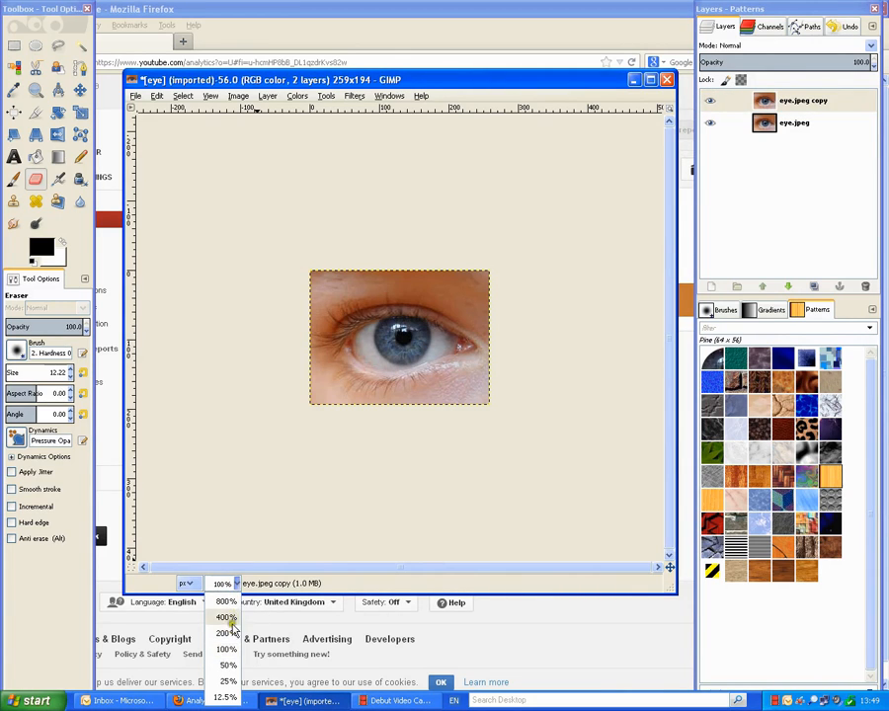
click(232, 630)
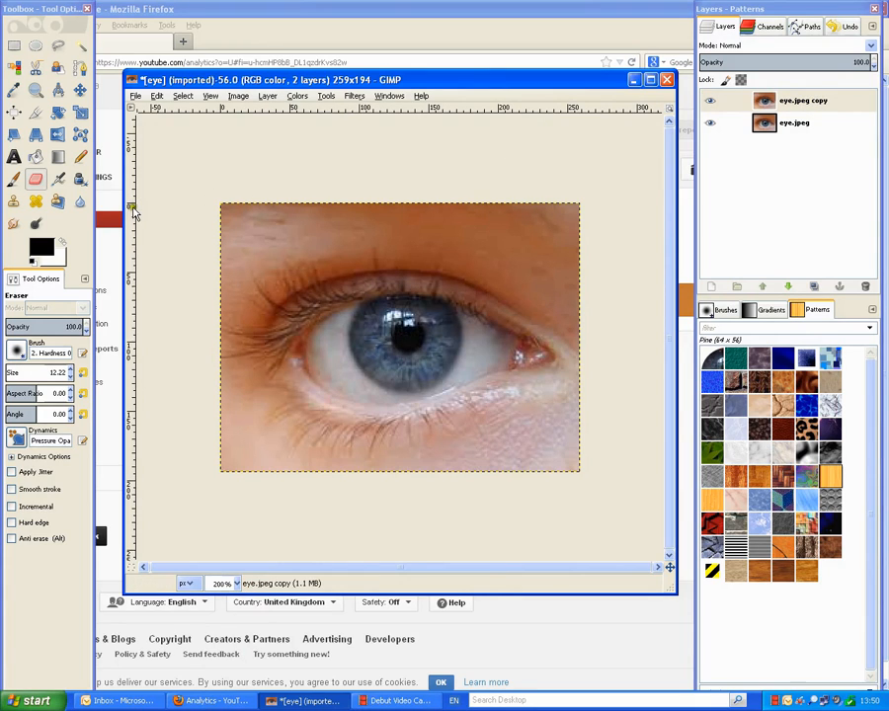
click(35, 47)
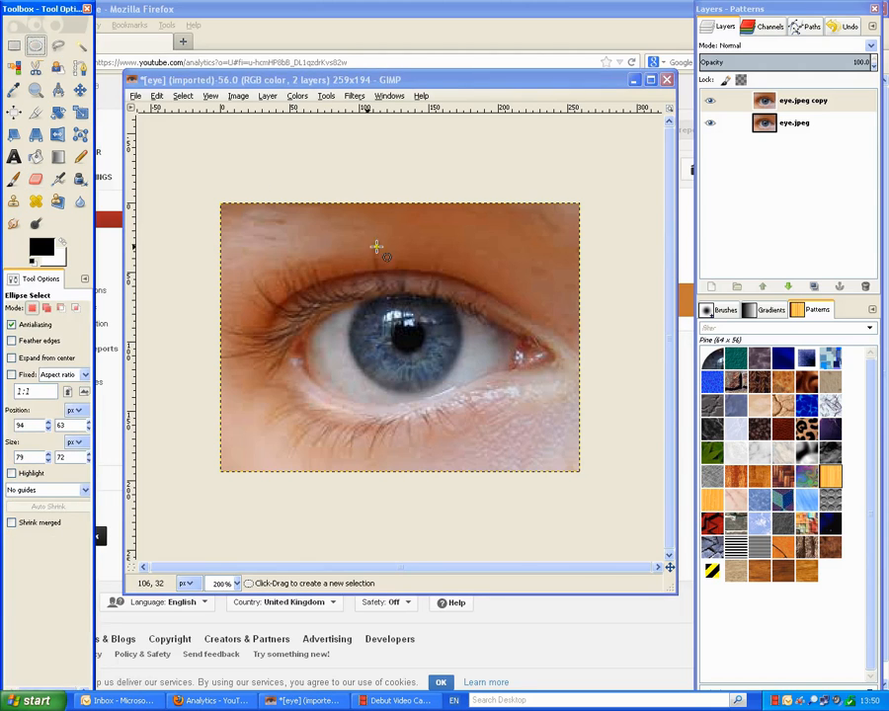
drag(361, 304, 458, 392)
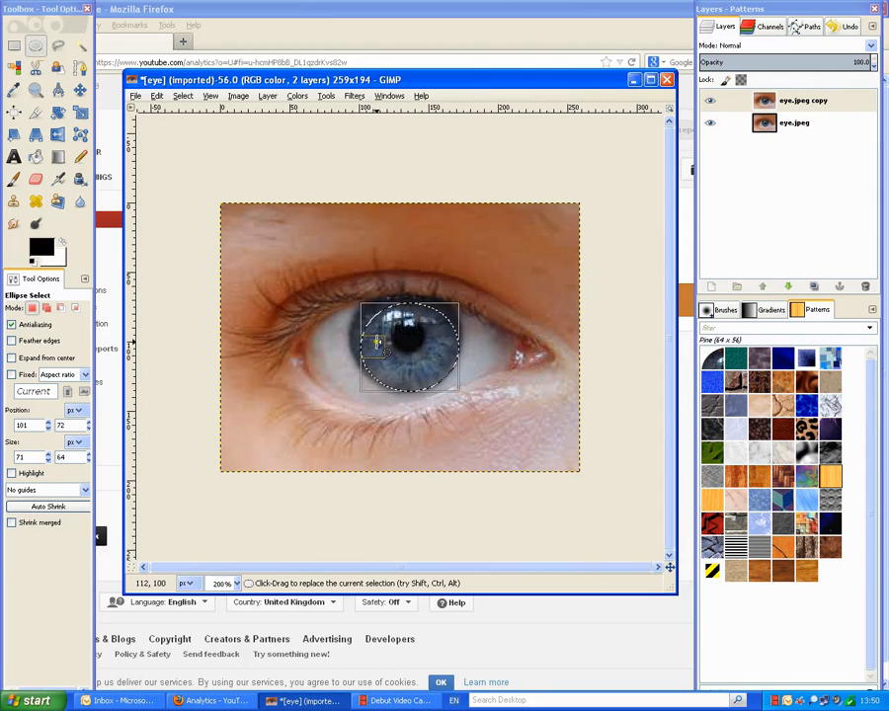
drag(409, 341, 409, 379)
drag(372, 345, 368, 344)
drag(440, 343, 412, 301)
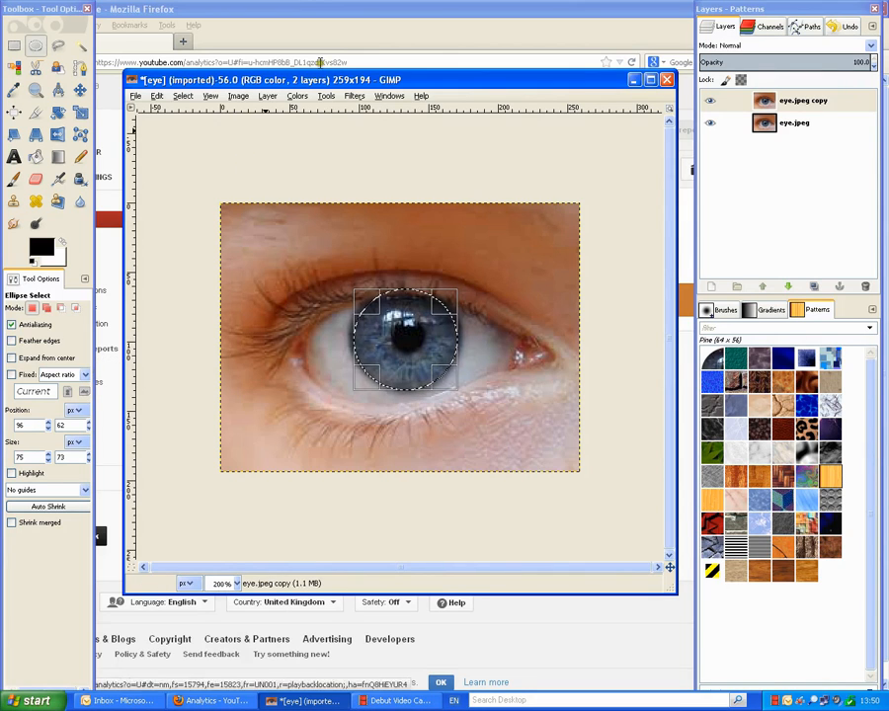
Step: Feather the iris selection by 5 px
click(186, 97)
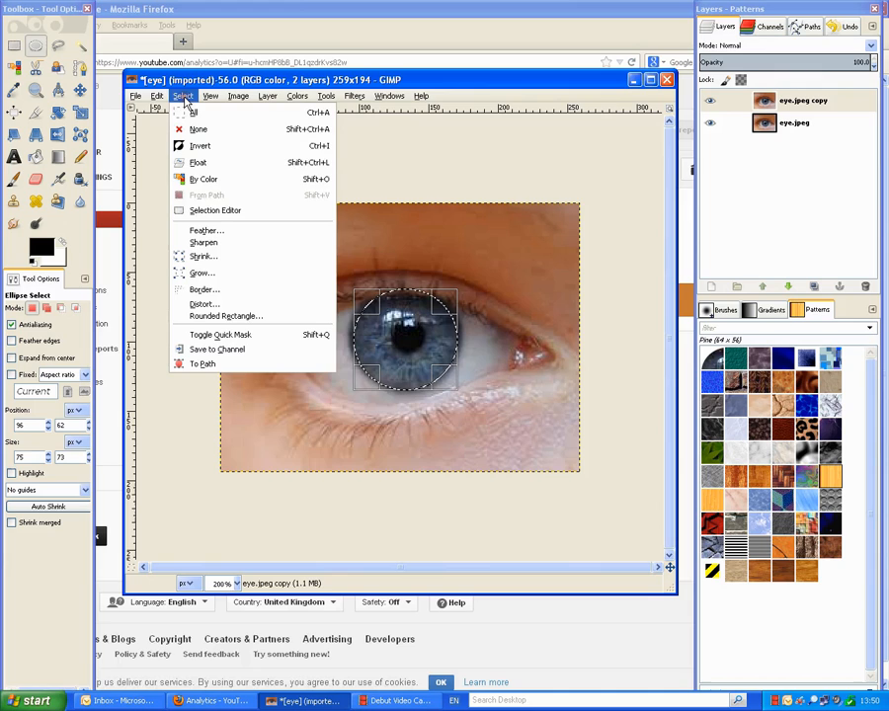
click(226, 231)
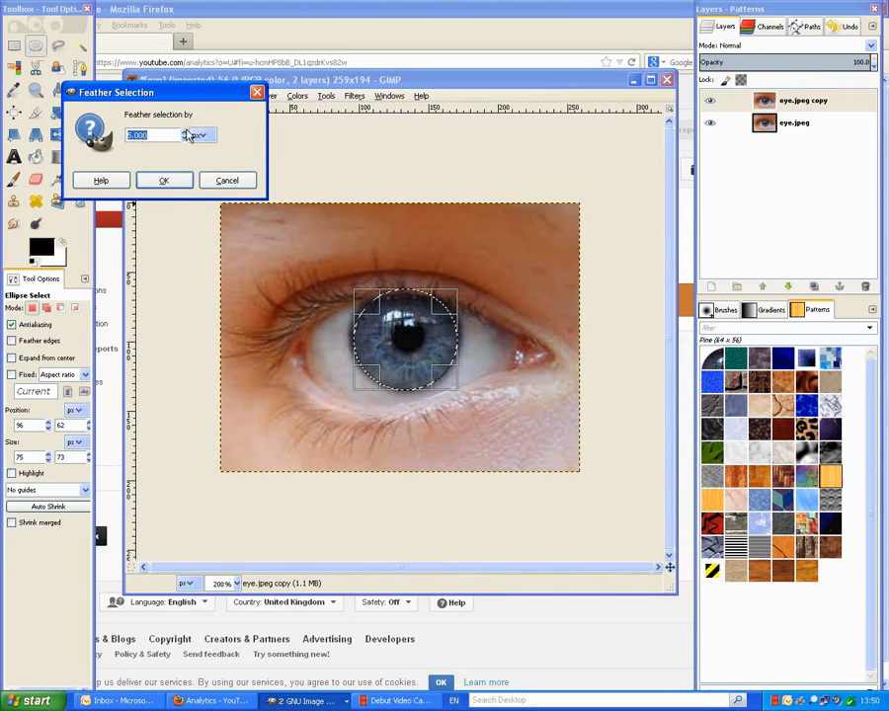
click(155, 182)
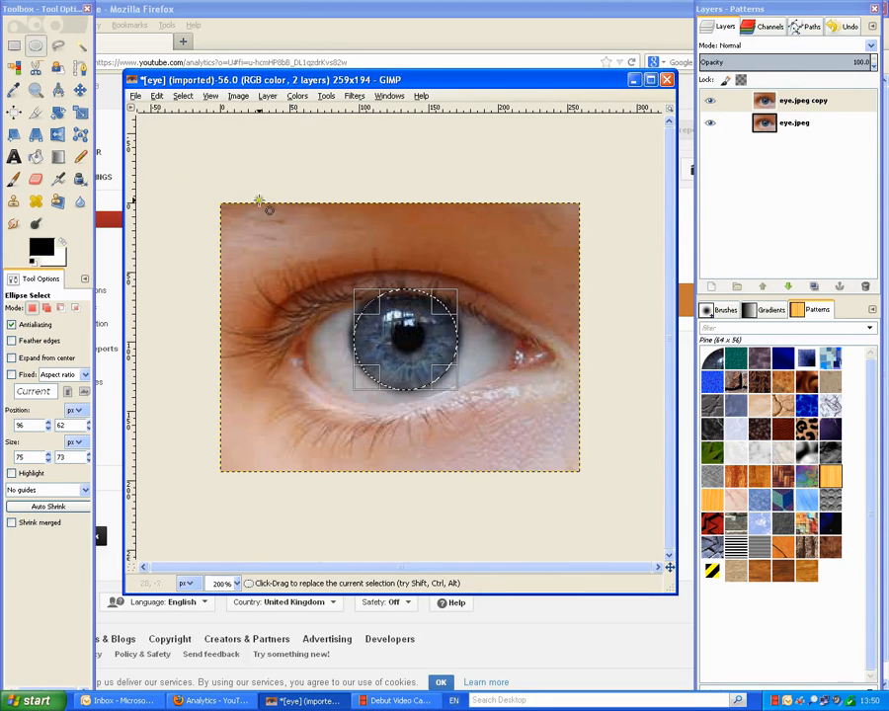
Step: Copy the selected iris and paste it as a new layer above the eye.jpeg copy
click(156, 97)
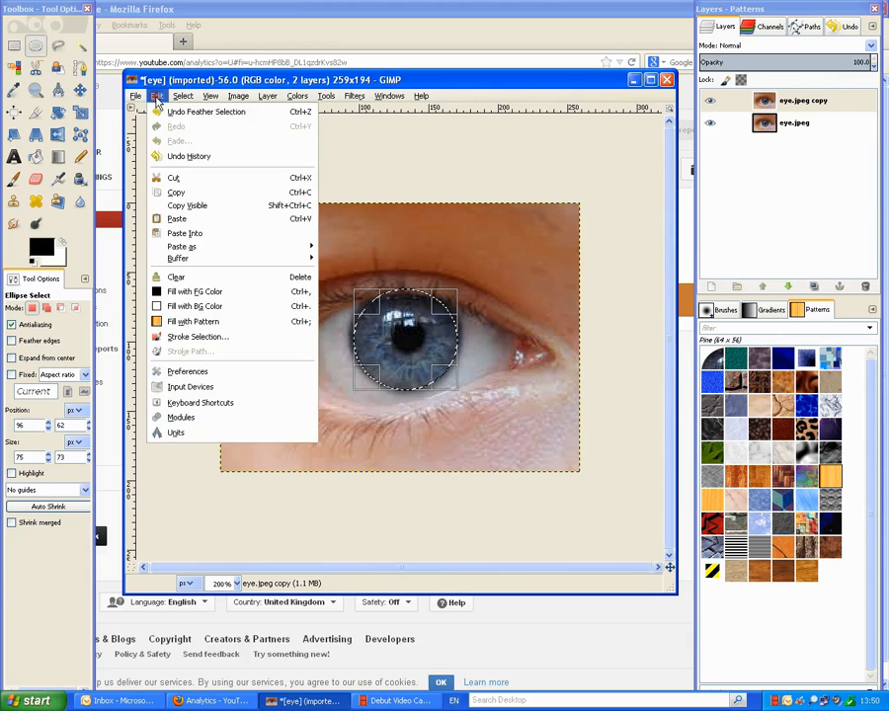
click(174, 194)
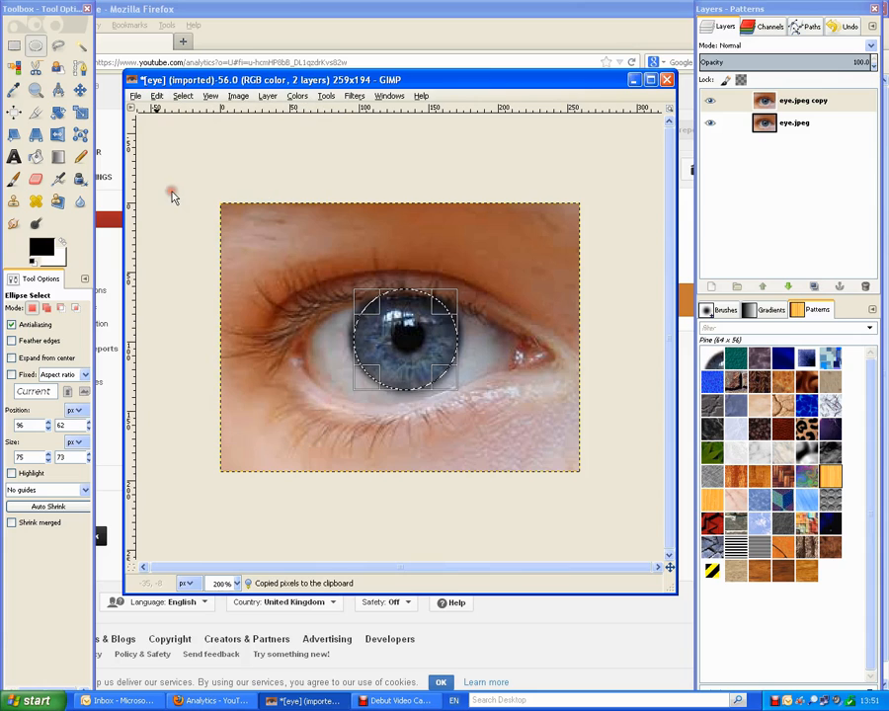
click(156, 97)
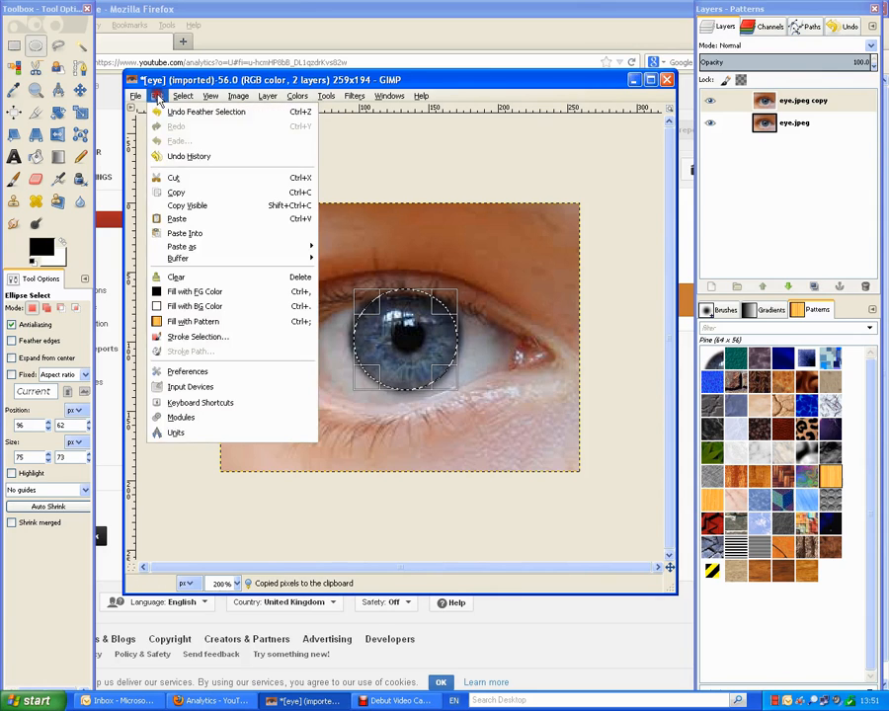
click(176, 220)
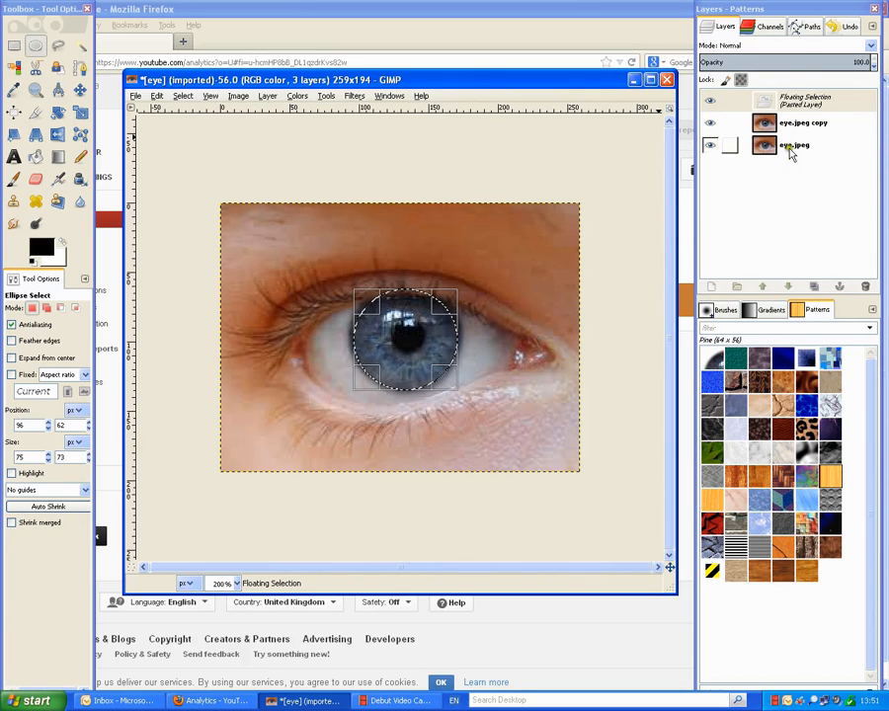
click(716, 291)
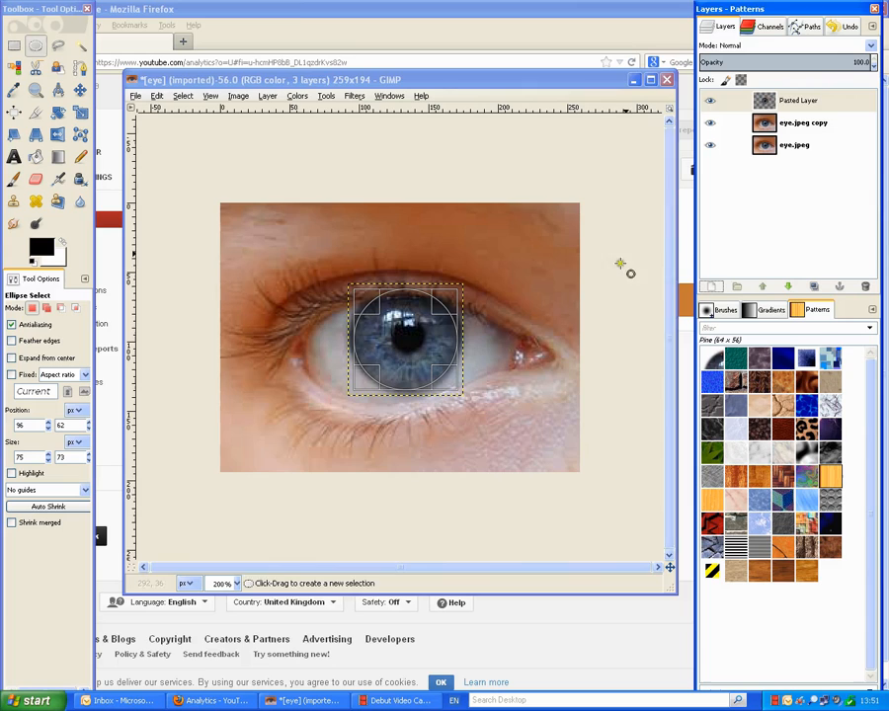
Step: Invert the colors of the pasted iris layer
click(834, 101)
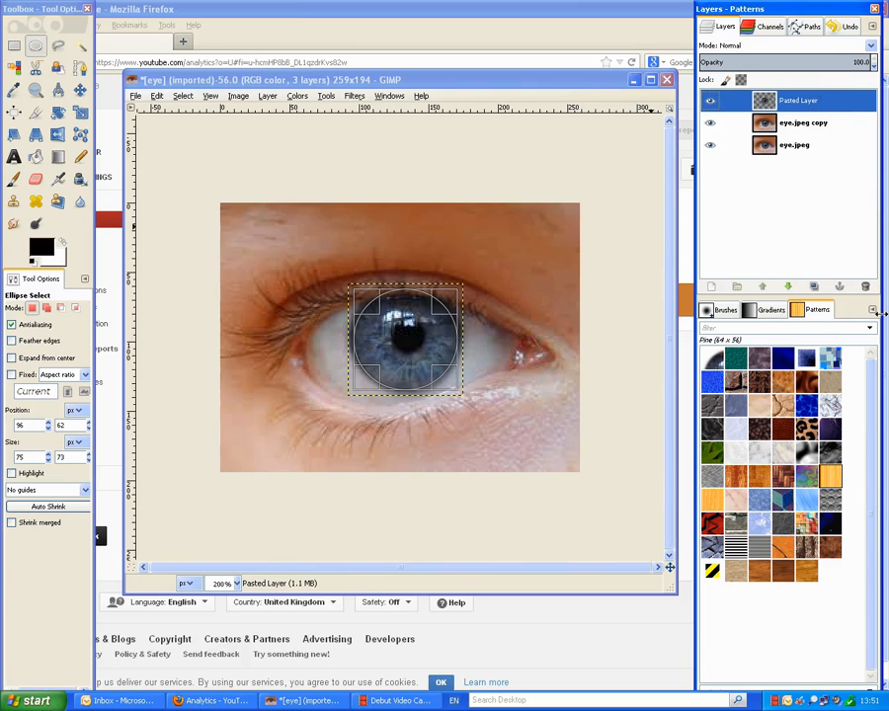
click(295, 96)
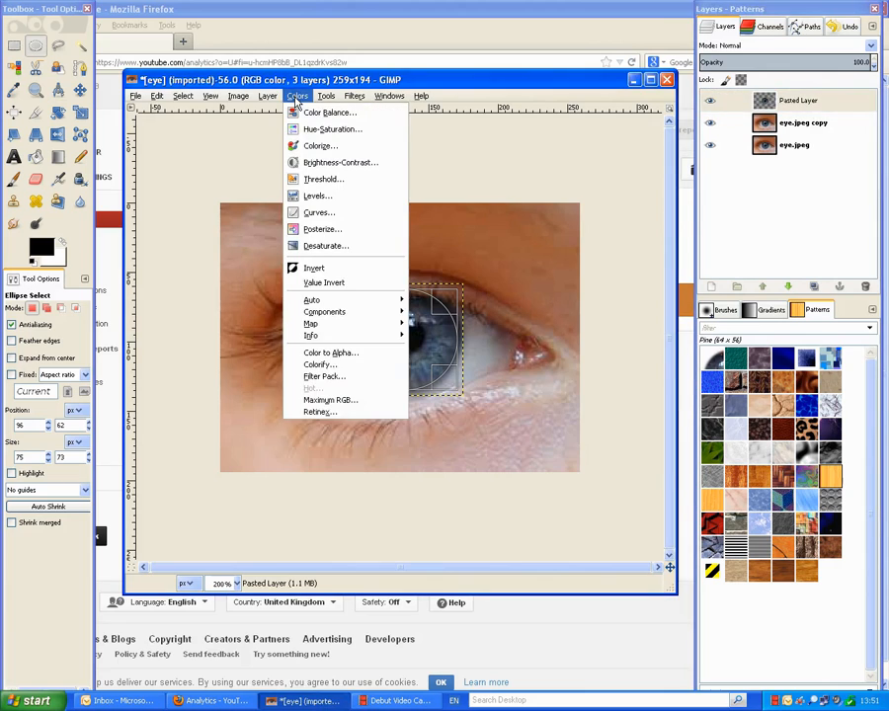
click(337, 272)
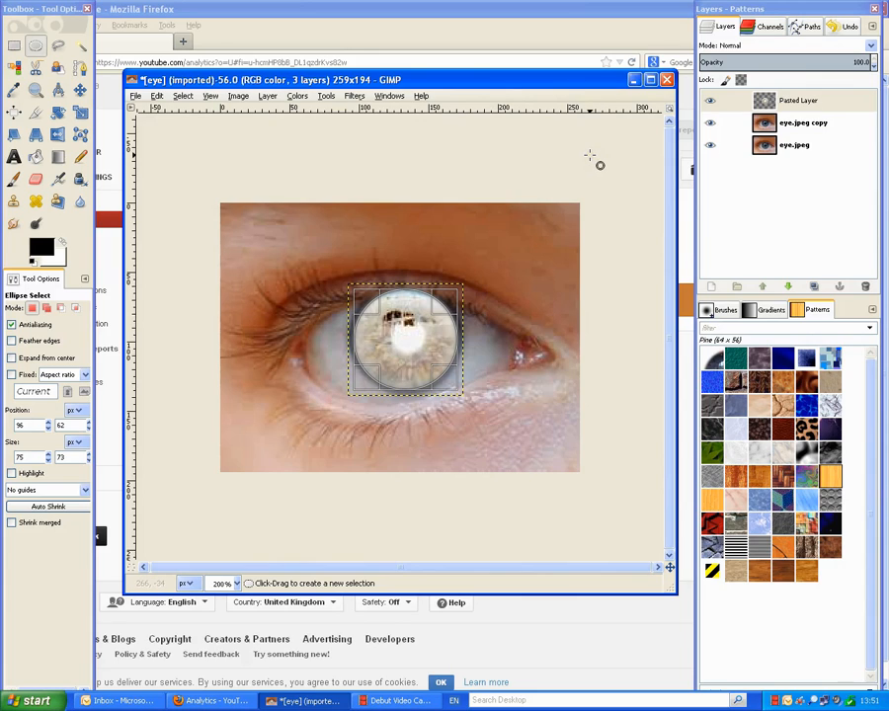
Step: Set the blend mode of the pasted iris layer to Divide
click(805, 105)
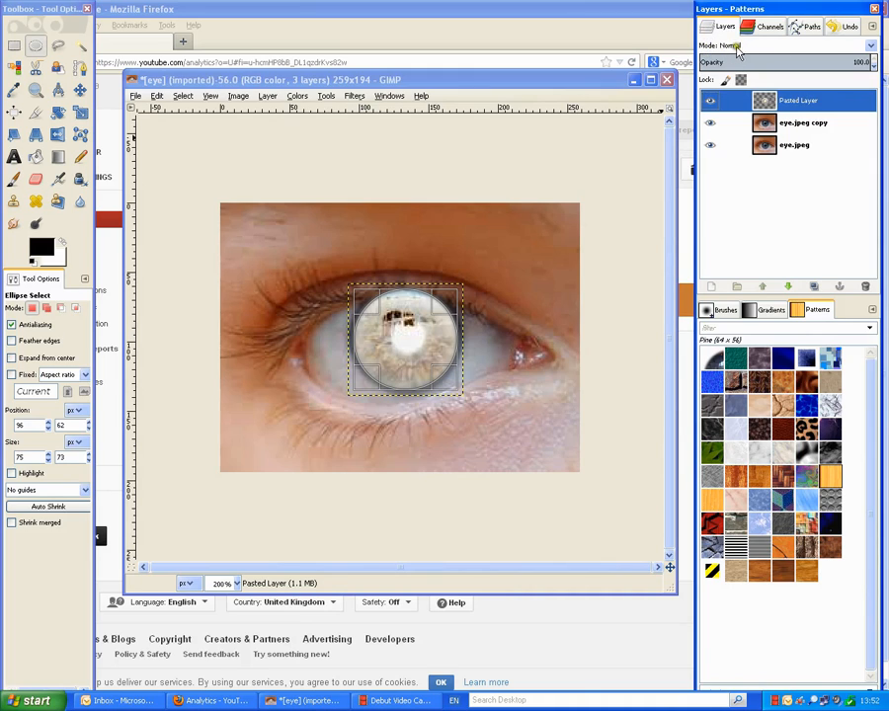
click(871, 47)
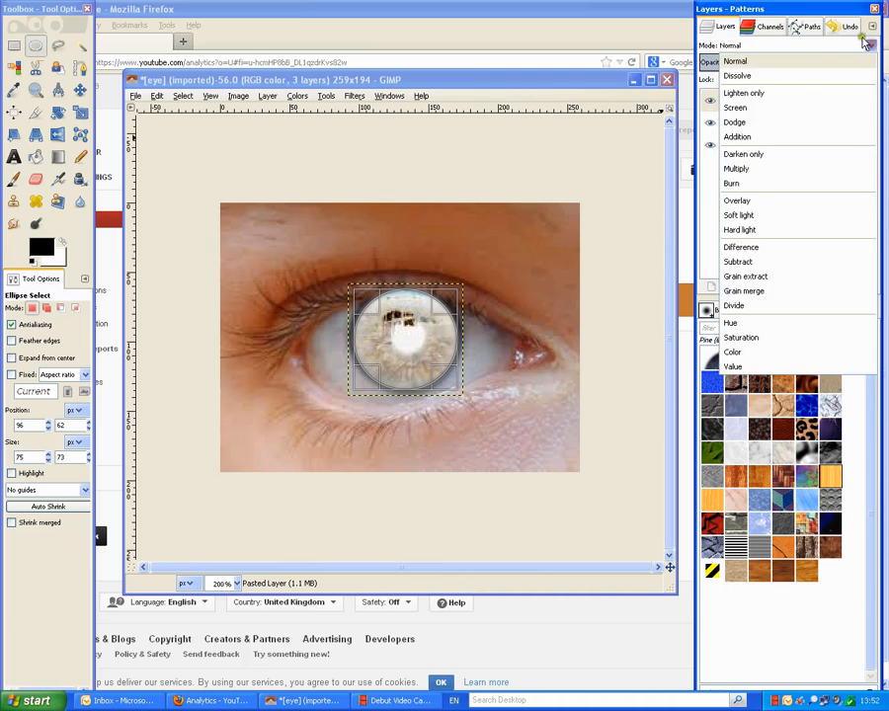
click(748, 308)
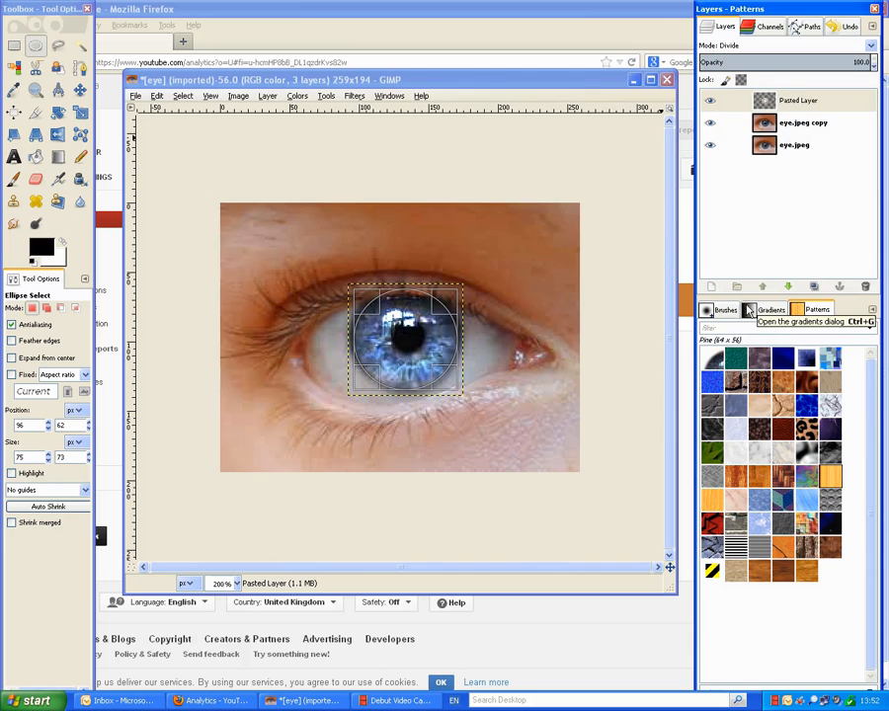
click(397, 699)
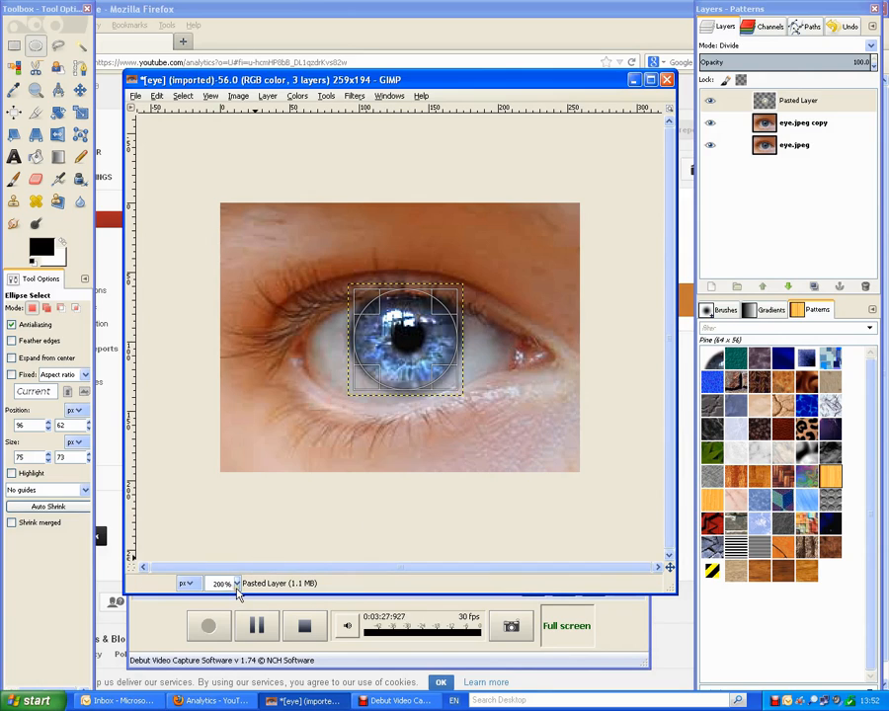
Step: Erase the pasted iris layer's overlap along the upper eyelid with the Eraser at size 12.22
click(80, 89)
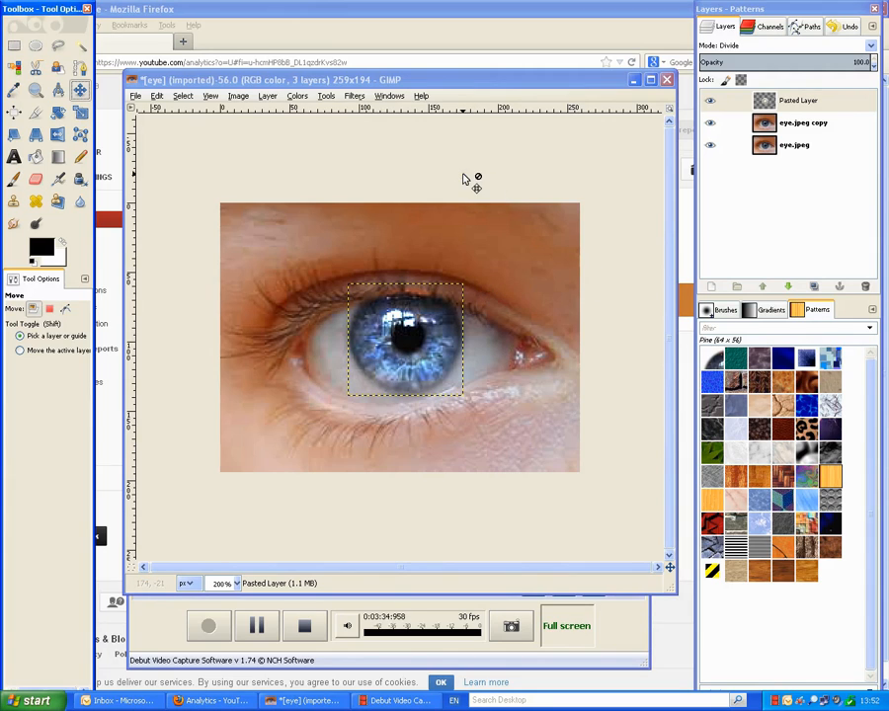
click(34, 179)
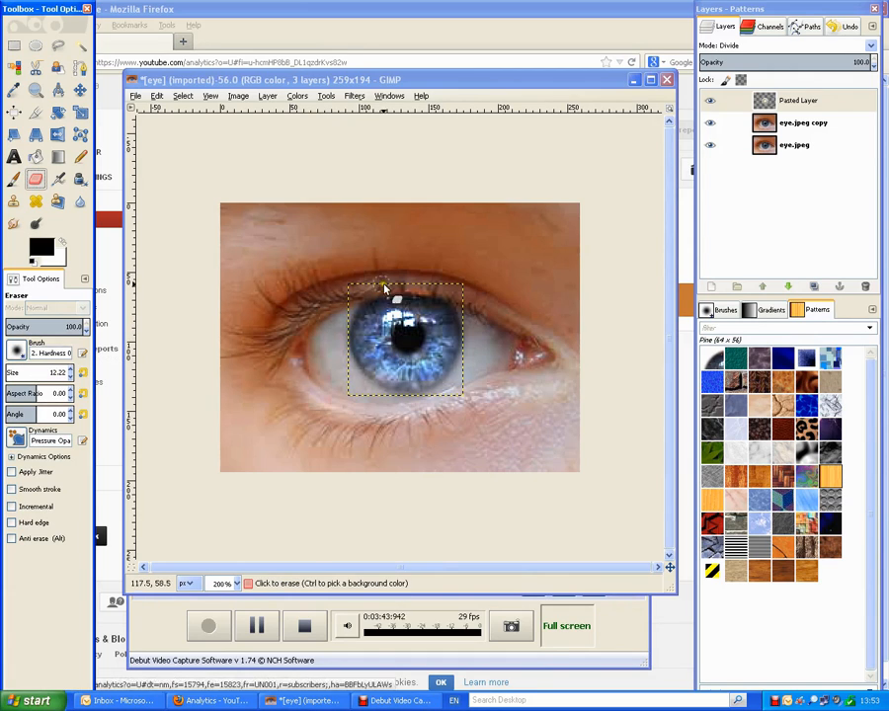
drag(436, 290, 362, 292)
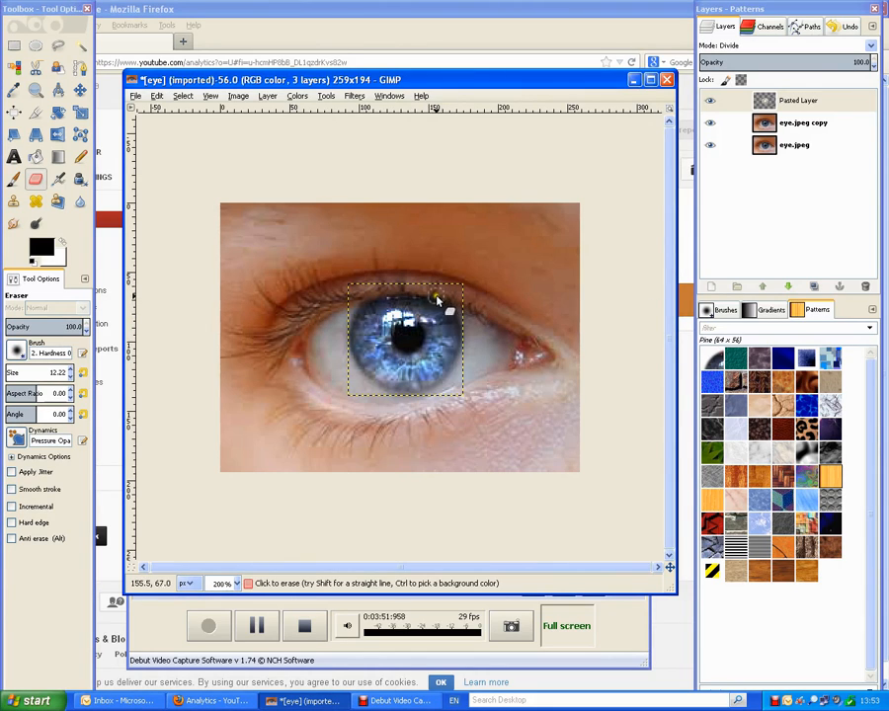
drag(429, 290, 363, 302)
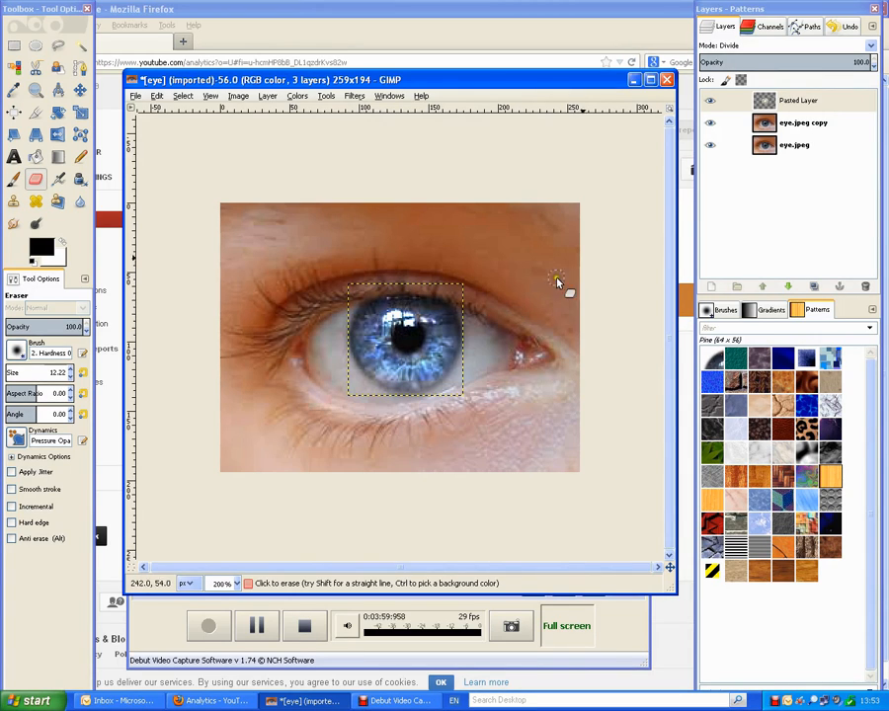
Step: Duplicate the Pasted Layer to intensify the iris effect
click(815, 103)
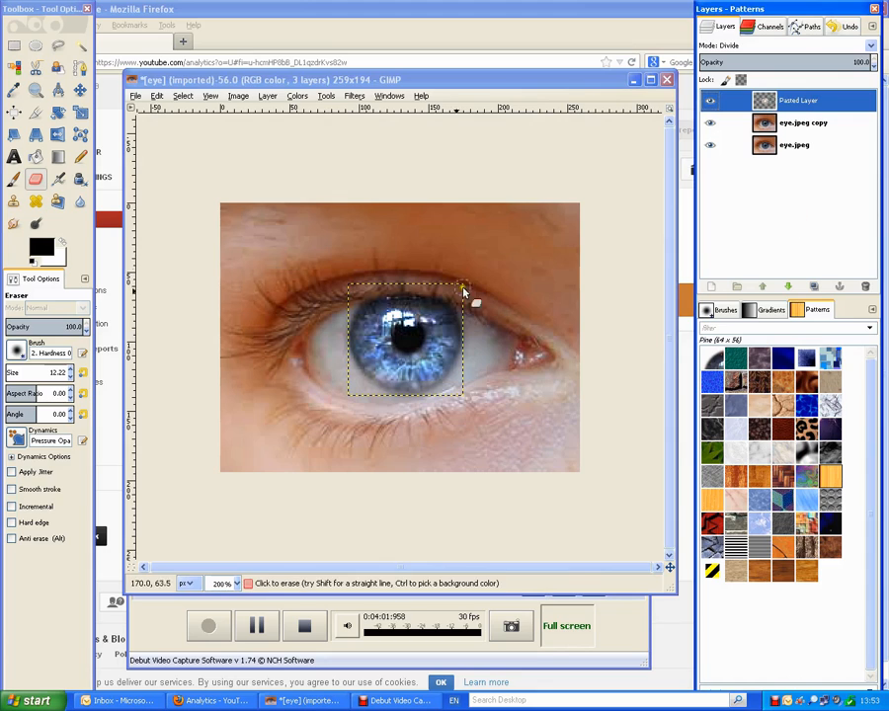
click(819, 106)
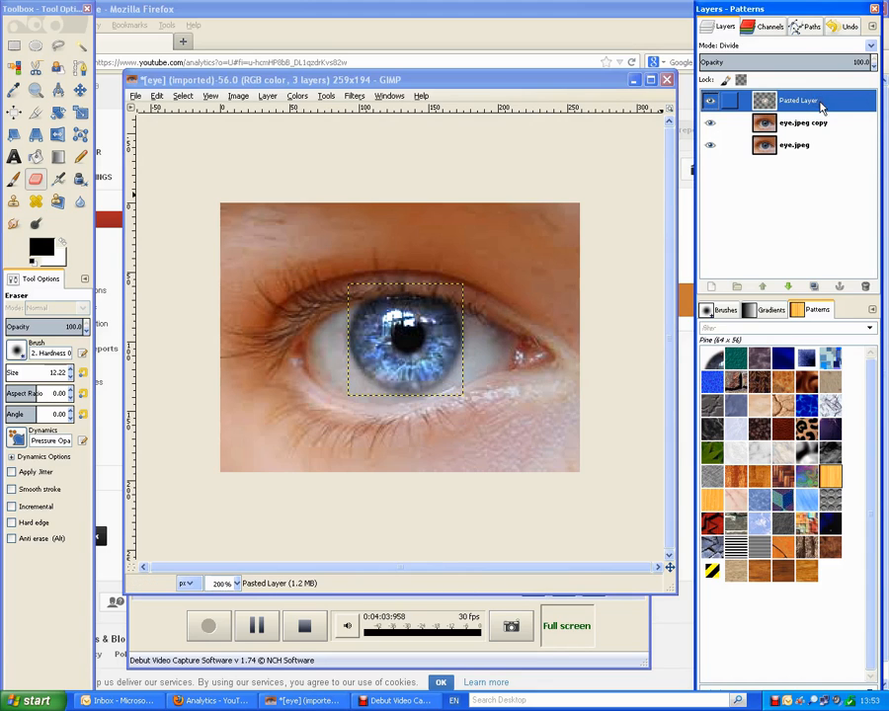
click(814, 286)
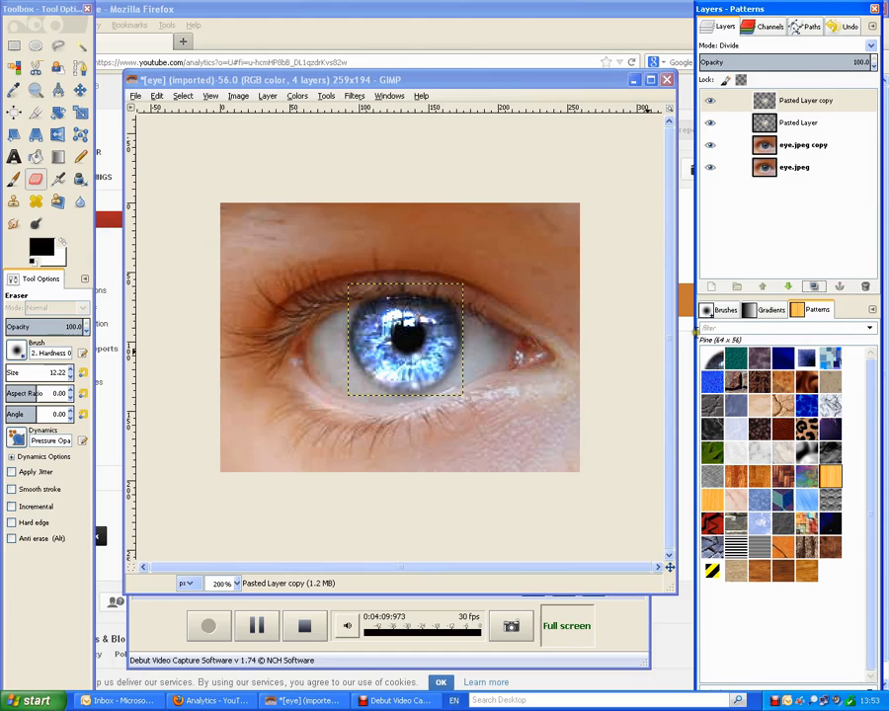
Step: Compare the eye before and after by hiding and showing both pasted iris layers at 100% zoom
click(237, 584)
click(227, 649)
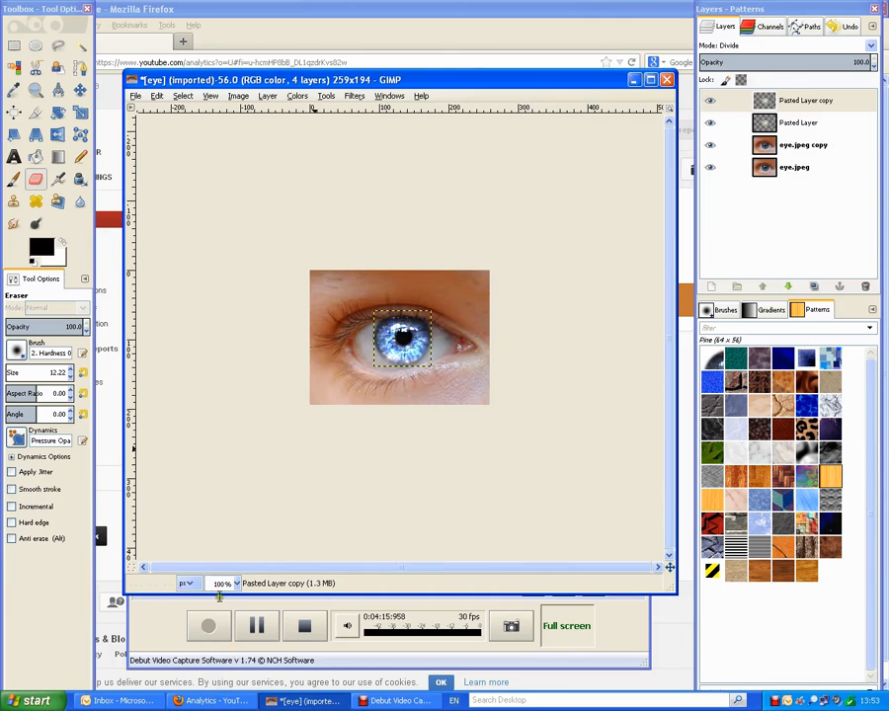
key(m)
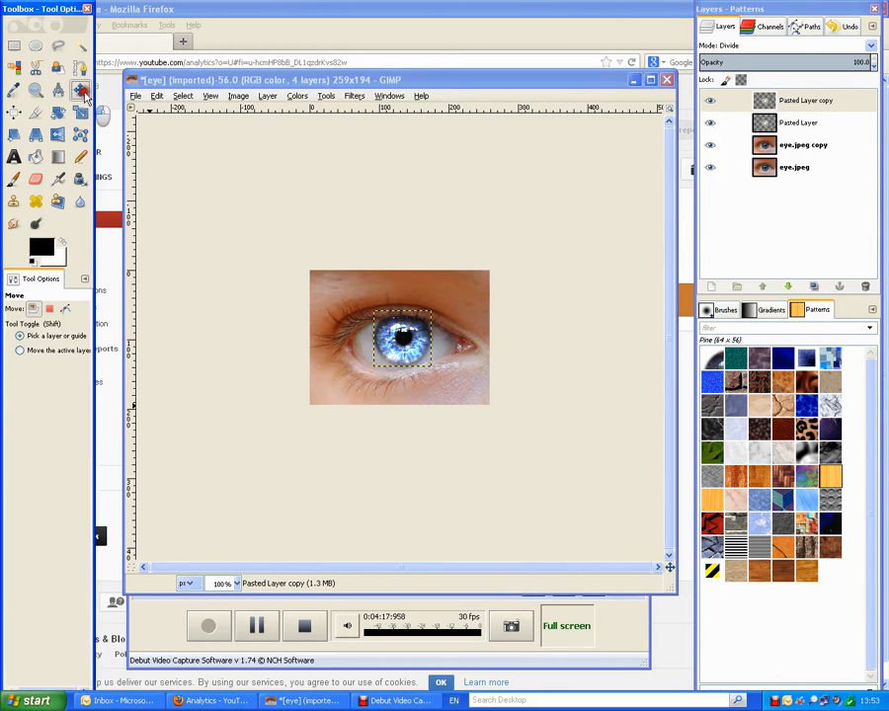
click(793, 169)
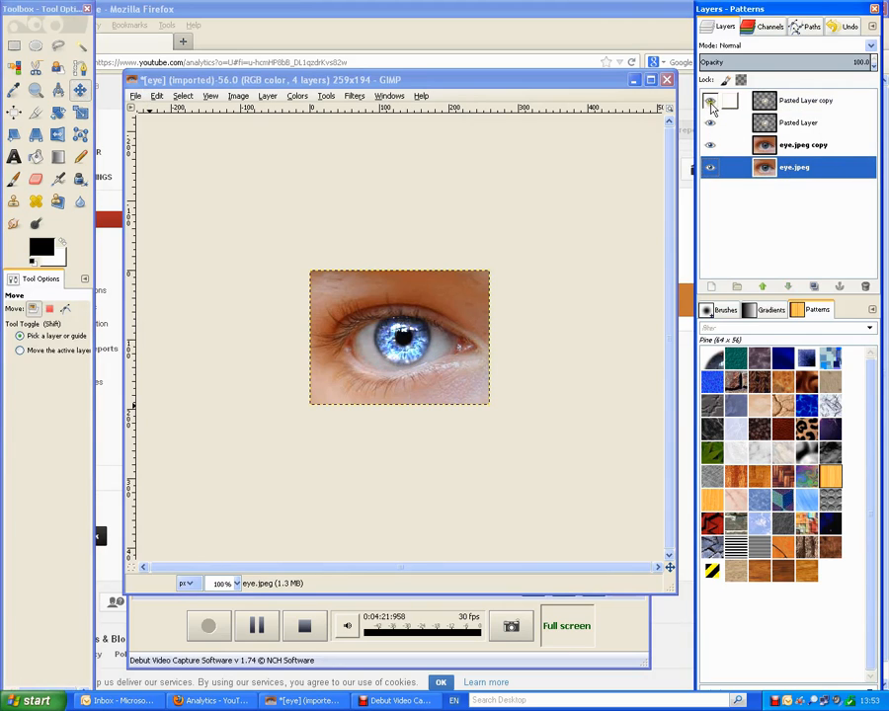
click(711, 102)
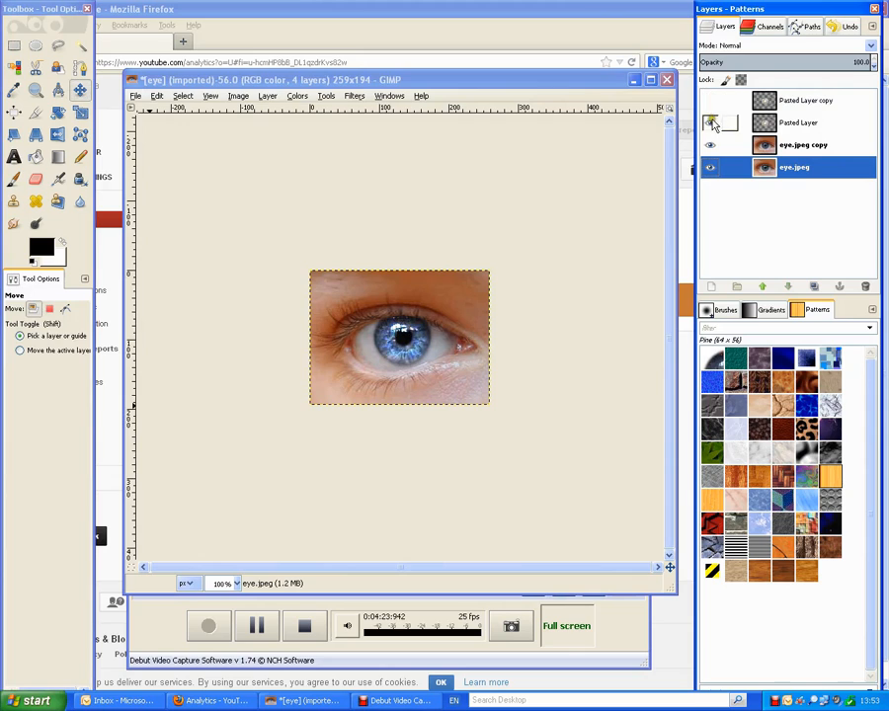
click(711, 122)
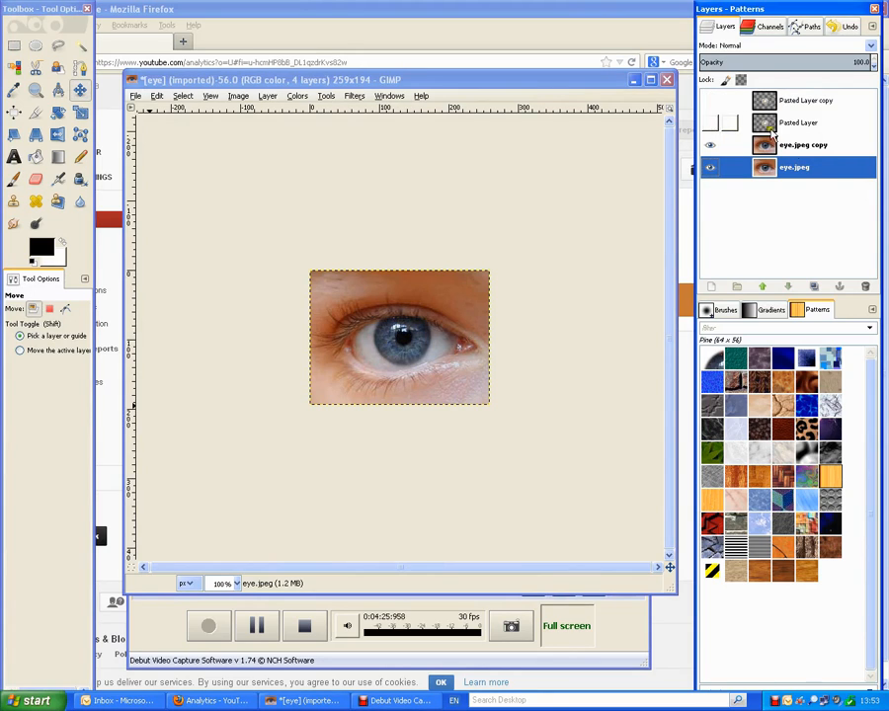
click(711, 122)
click(710, 102)
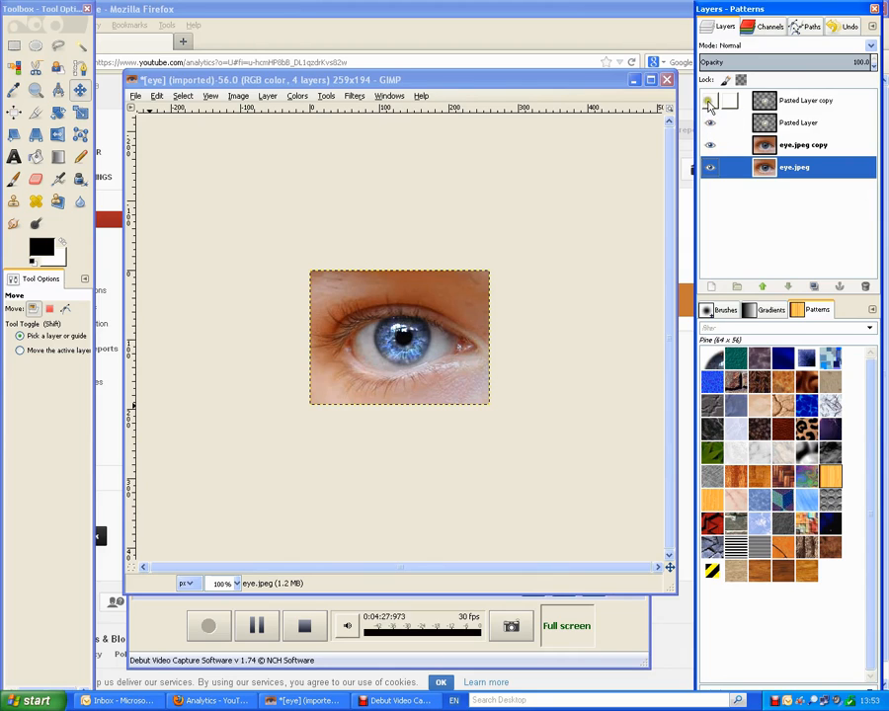